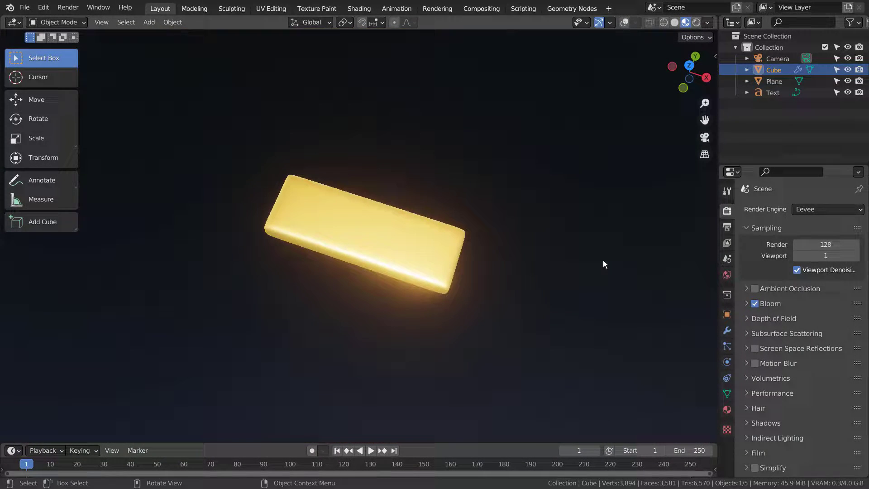
Hide the gold bar, the background plane and the LOGO text.
left_click(436, 241)
key("h")
left_click(430, 240)
key("h")
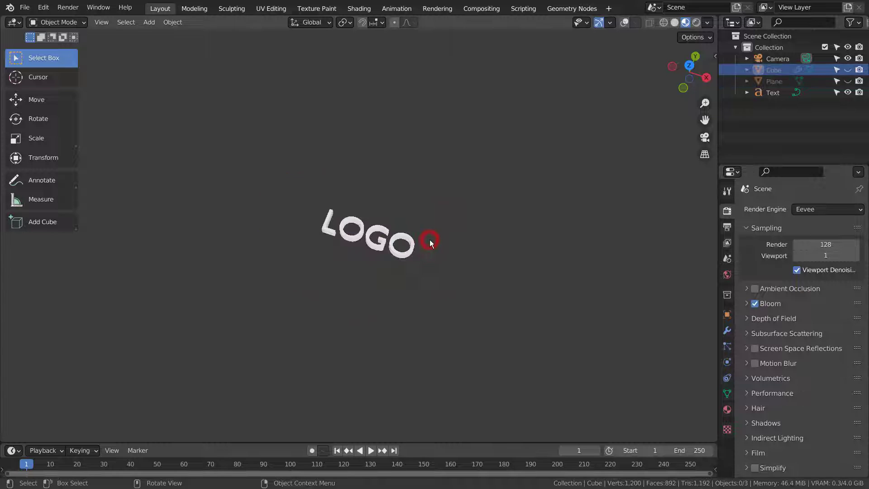
left_click(403, 244)
key("h")
Add a mesh cube at the scene centre, view it from the front and turn on the viewport overlays.
key("shift+a")
mouse_move(309, 230)
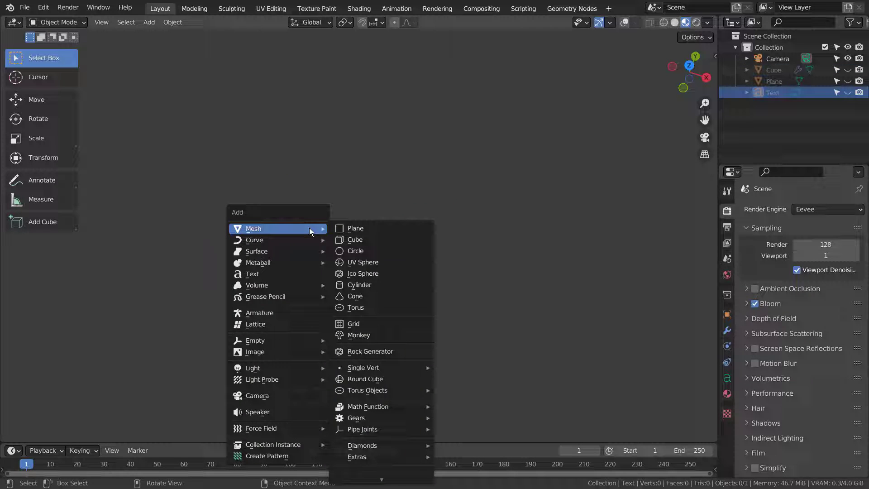
left_click(349, 238)
key("KP_1")
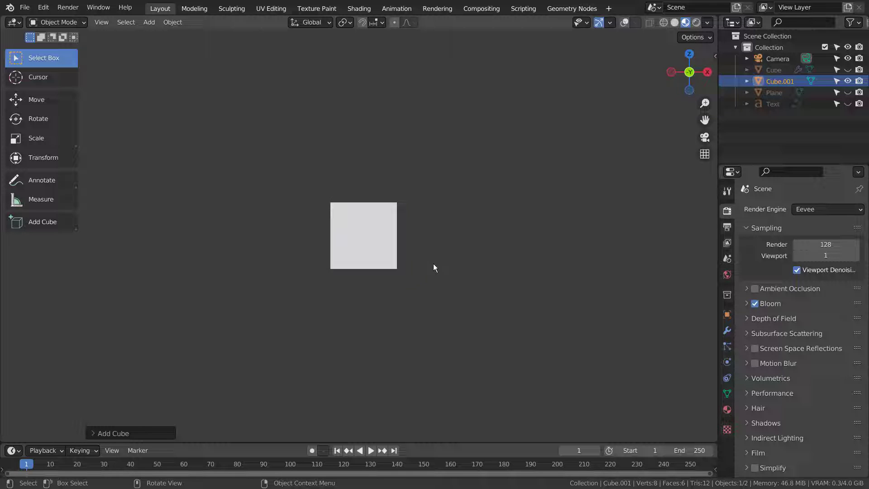
left_click(376, 238)
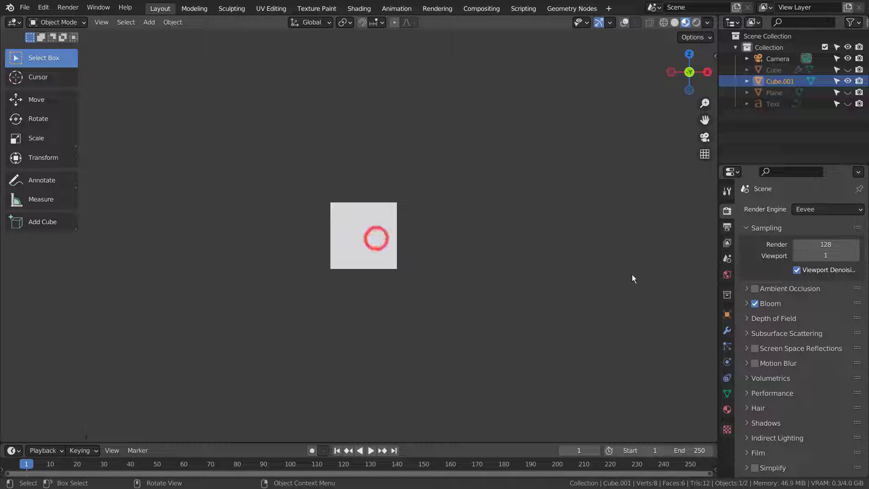
left_click(625, 22)
Shape the cube into a flat bar by scaling it to about 0.17 along Z and about 0.4 along Y.
key("s")
key("z")
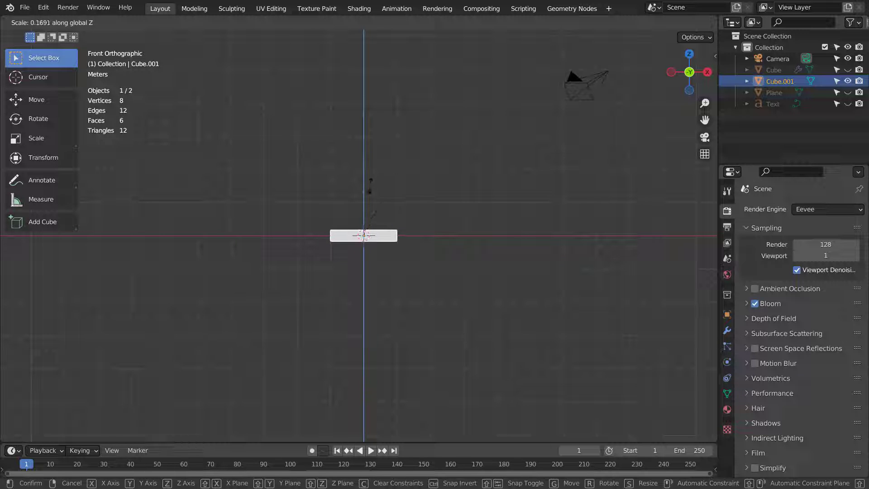
left_click(368, 186)
middle_click_drag(408, 190, 584, 268)
key("s")
key("y")
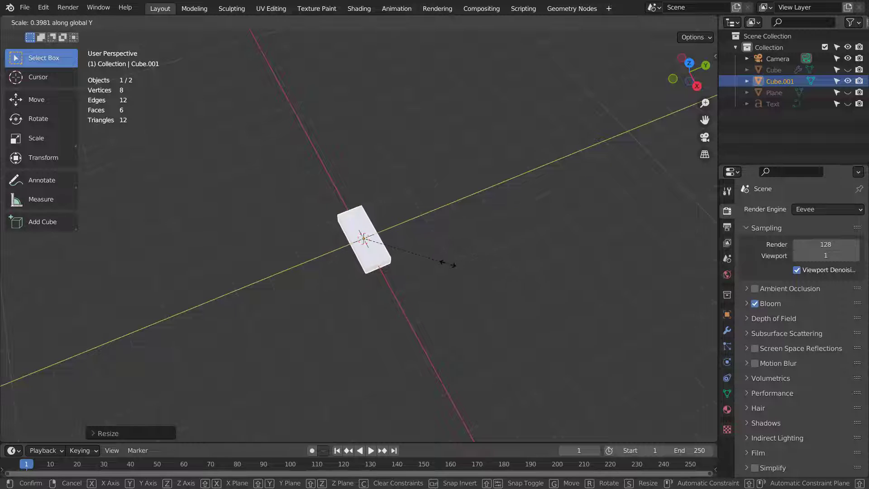
left_click(447, 266)
middle_click_drag(448, 262, 448, 241)
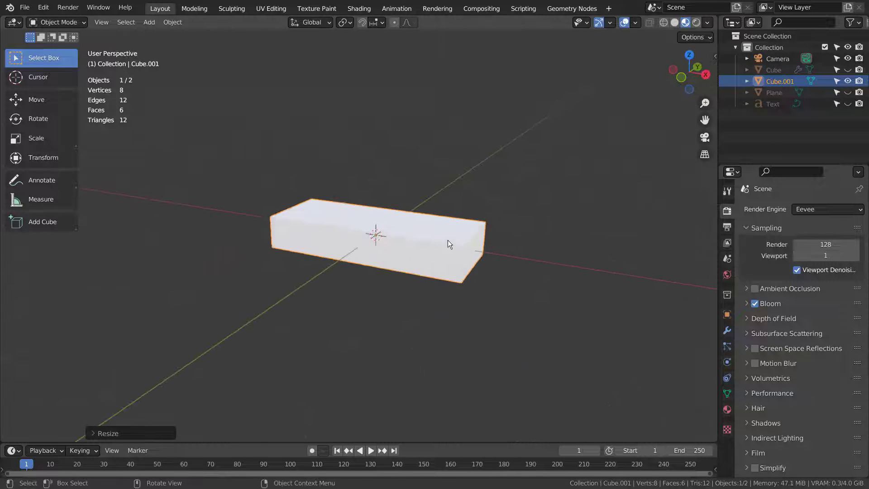
Add a Bevel modifier to the new bar and set its segments to 4.
left_click(727, 330)
left_click(805, 211)
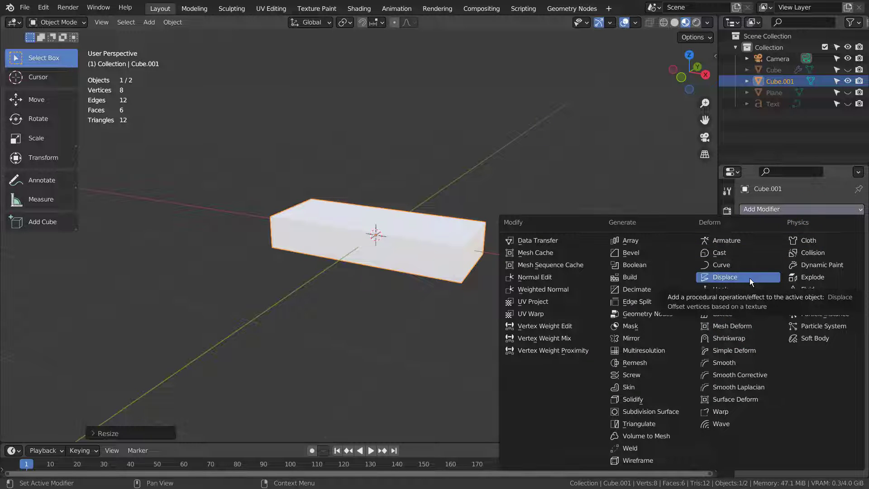
left_click(657, 252)
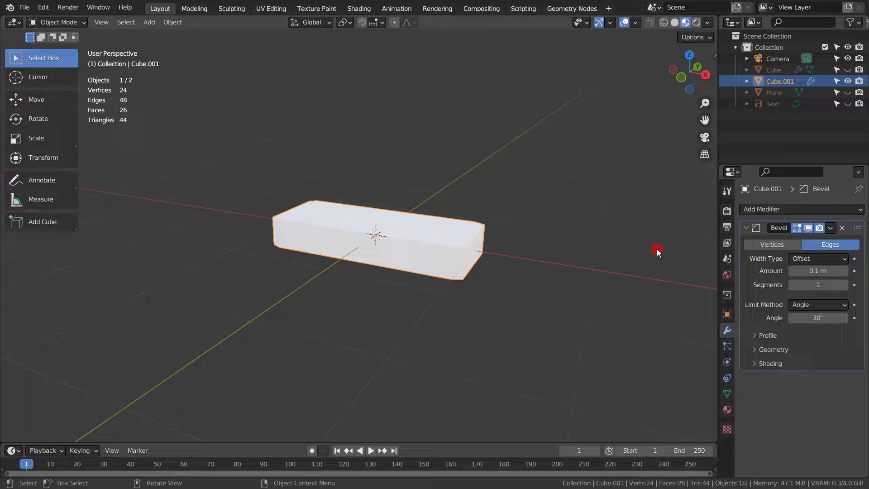
scroll(529, 246, "up", 5)
middle_click_drag(590, 271, 431, 272, "shift")
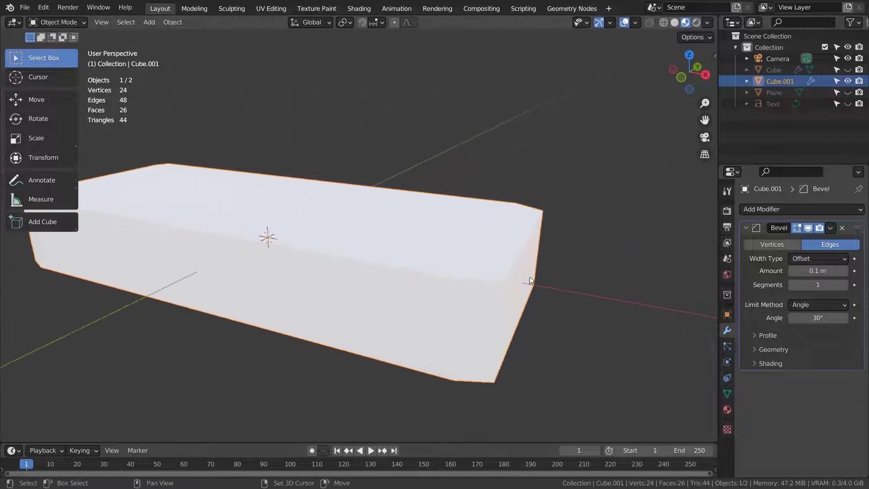
left_click(844, 285)
left_click(845, 285)
left_click(844, 284)
Shade the new bar smooth and check its bevelled edges.
middle_click_drag(629, 271, 465, 260)
right_click(398, 252)
left_click(400, 256)
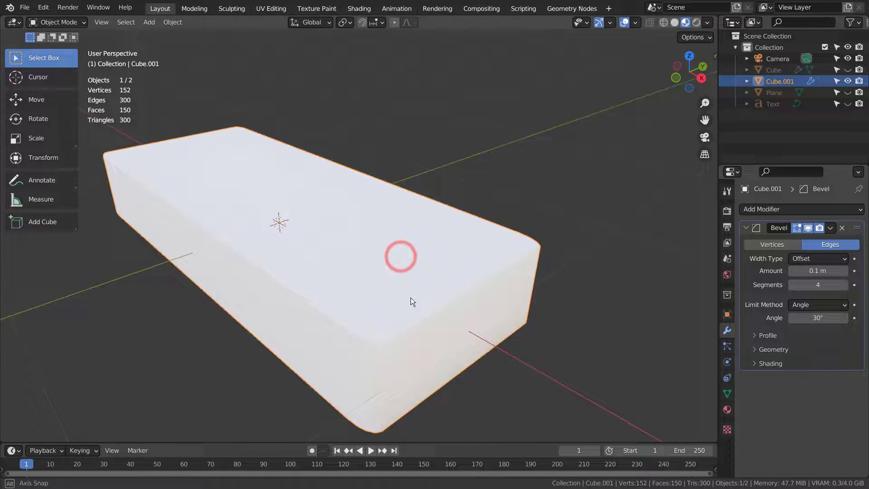
mouse_move(411, 297)
middle_mouse_down()
mouse_move(534, 301)
mouse_move(601, 285)
mouse_move(396, 309)
mouse_move(419, 294)
middle_mouse_up()
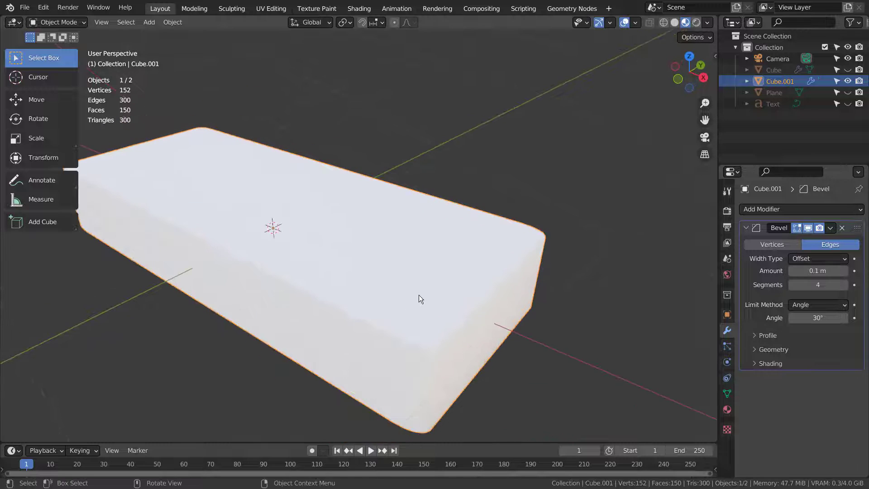
Remove the Bevel modifier, try bevelling all the bar's mesh edges with 7 segments, and undo that bevel.
left_click(843, 225)
key("Tab")
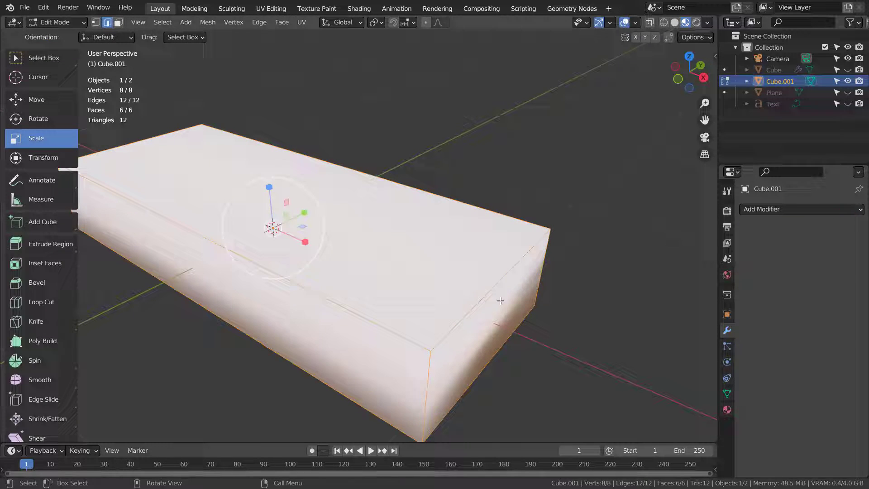
key("ctrl+b")
scroll(510, 303, "up", 6)
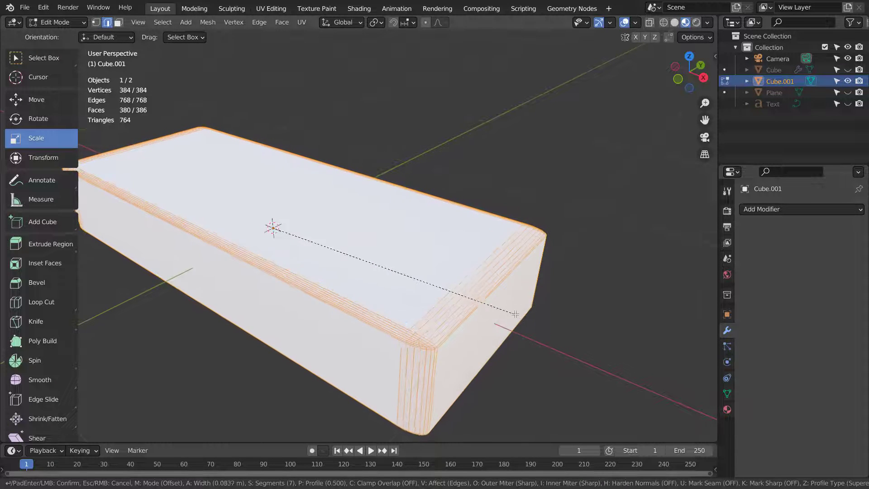
left_click(520, 313)
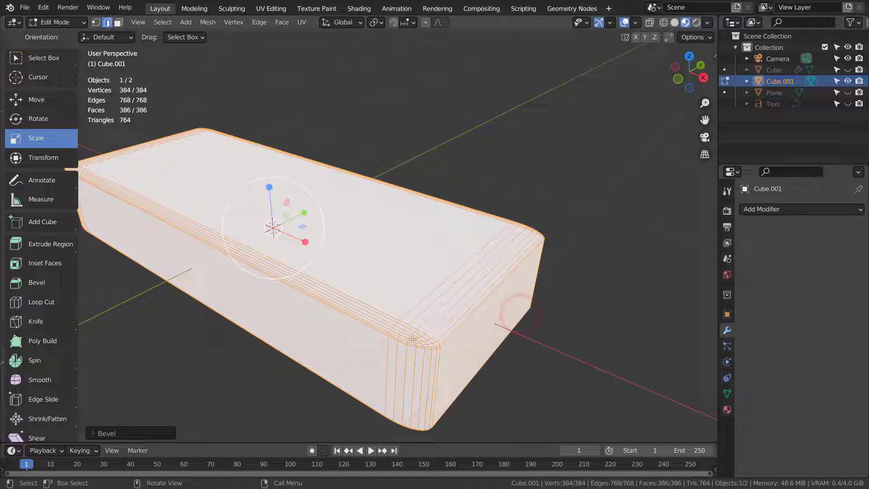
mouse_move(410, 330)
middle_mouse_down()
mouse_move(399, 316)
mouse_move(389, 340)
mouse_move(398, 350)
mouse_move(405, 344)
middle_mouse_up()
key("ctrl+z")
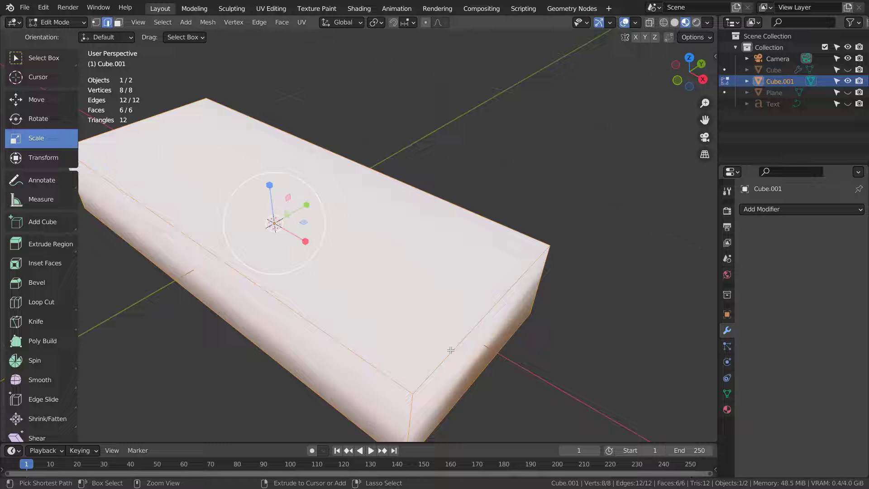
Apply the bar's scale and bevel all its mesh edges with 7 segments.
key("Tab")
key("ctrl+a")
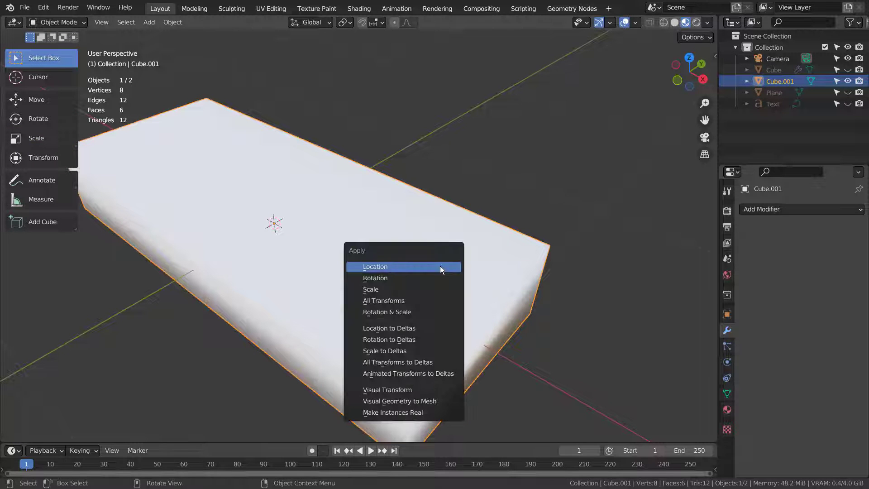
left_click(434, 295)
key("Tab")
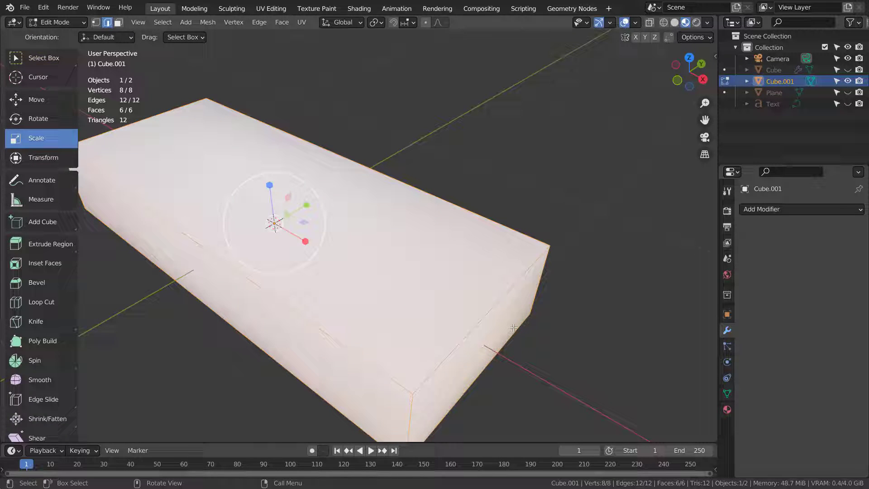
key("ctrl+b")
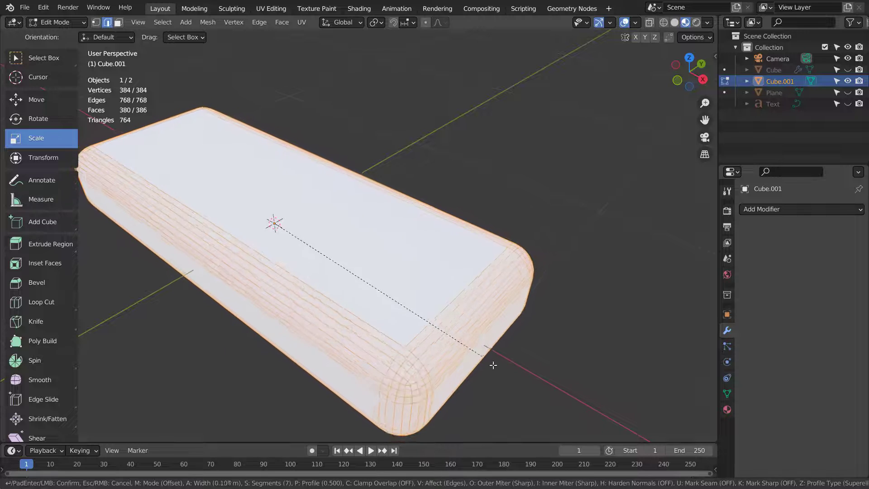
right_click(467, 361)
key("Tab")
middle_click_drag(406, 327, 431, 328)
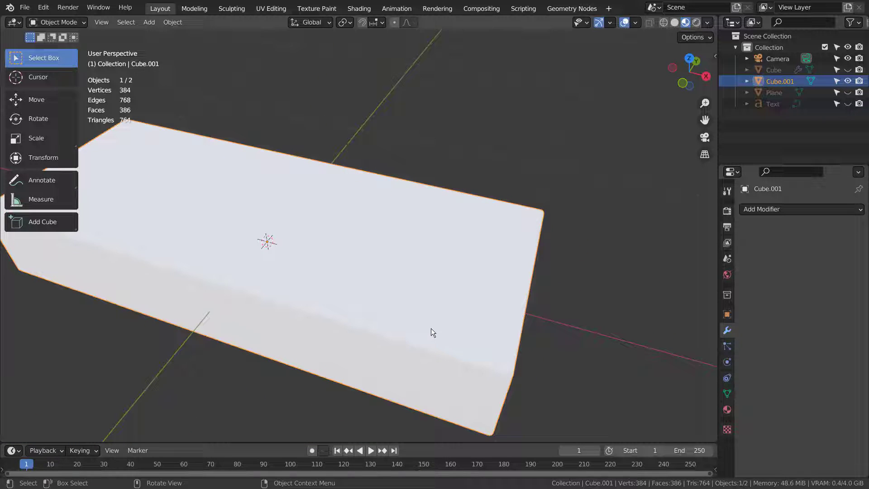
Delete the practice bar, then unhide and select the original gold bar.
key("x")
left_click(398, 257)
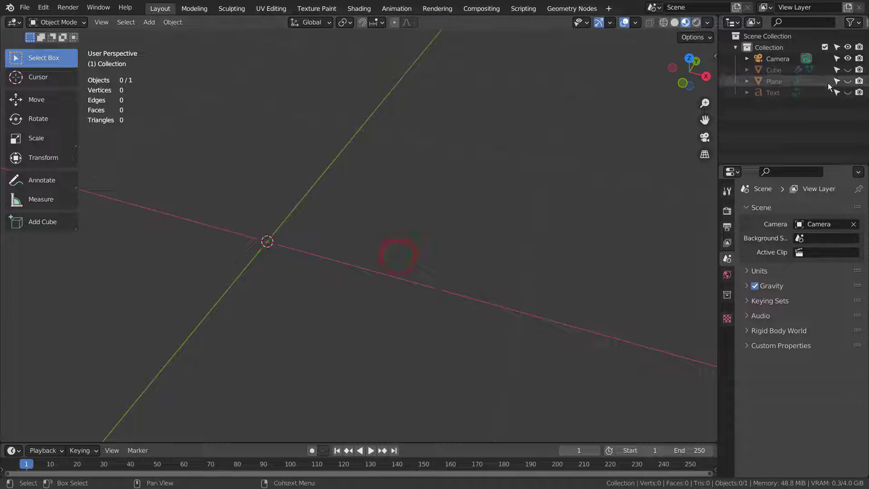
left_click(847, 71)
scroll(454, 219, "down", 8)
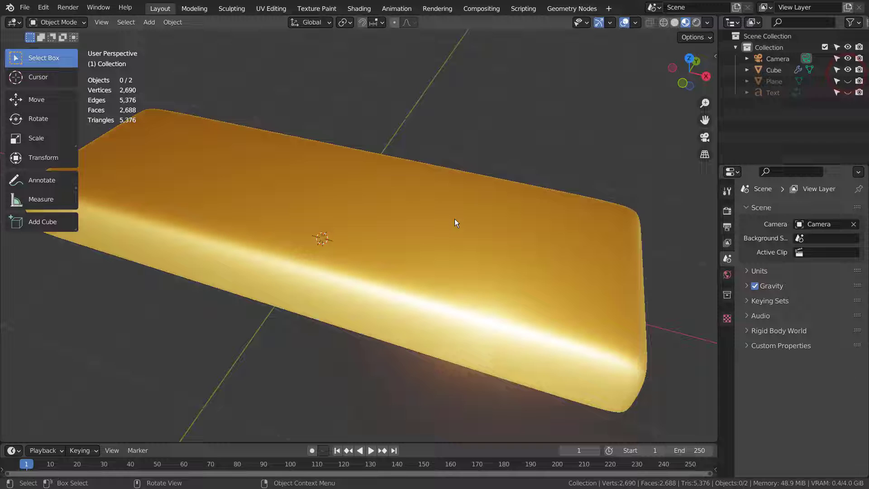
left_click(437, 269)
middle_click_drag(436, 269, 457, 289)
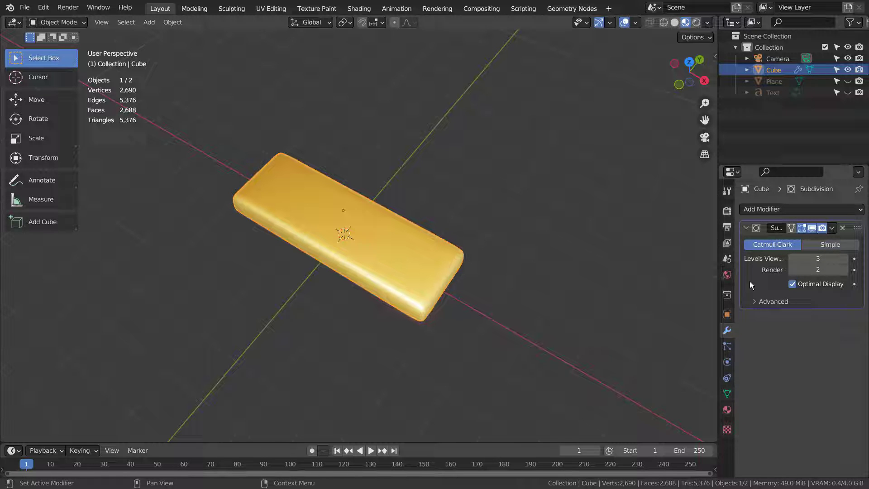
Open the gold bar's material in the Shading workspace and examine its full shader node tree.
left_click(727, 409)
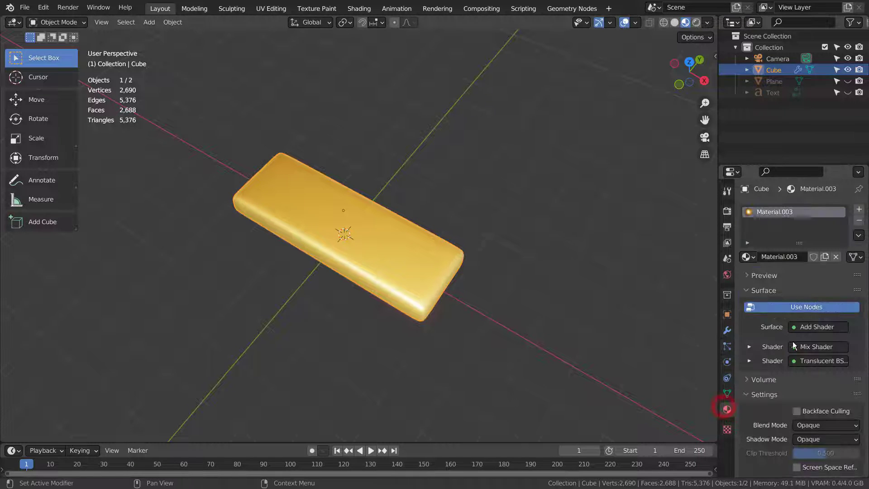
left_click(358, 8)
left_click(374, 313)
key("ctrl+space")
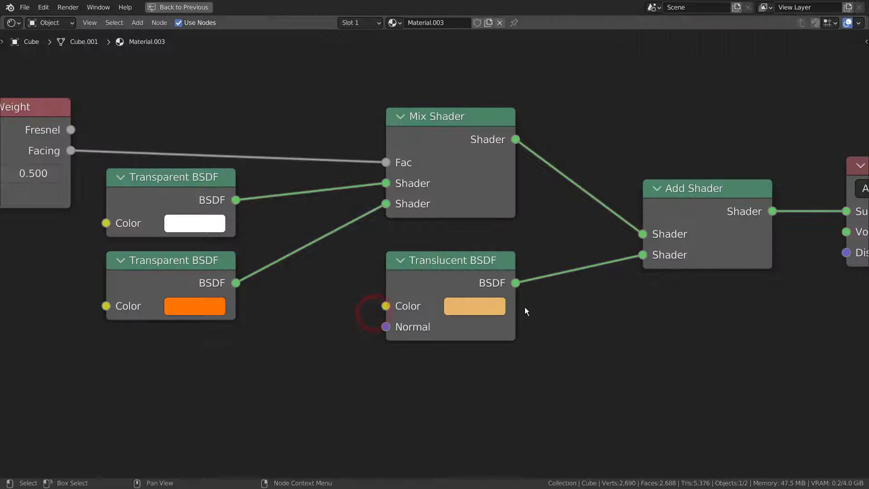
key("Home")
scroll(603, 320, "down", 1)
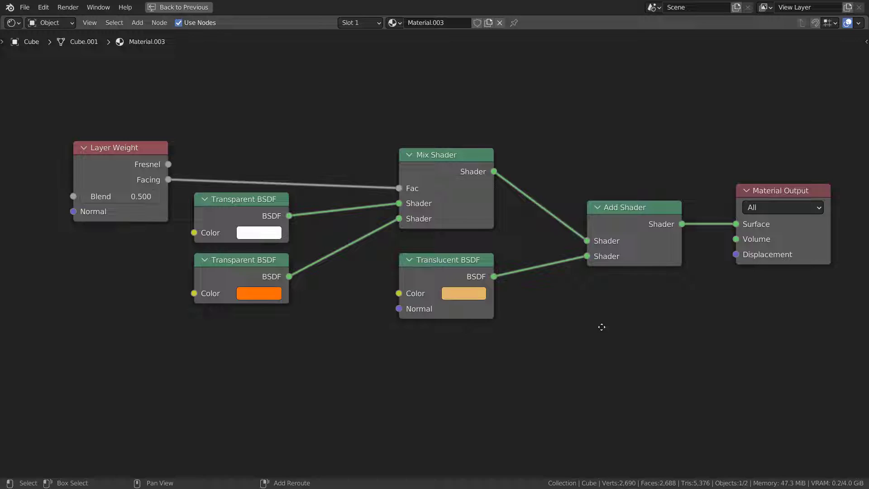
middle_click_drag(605, 325, 588, 332)
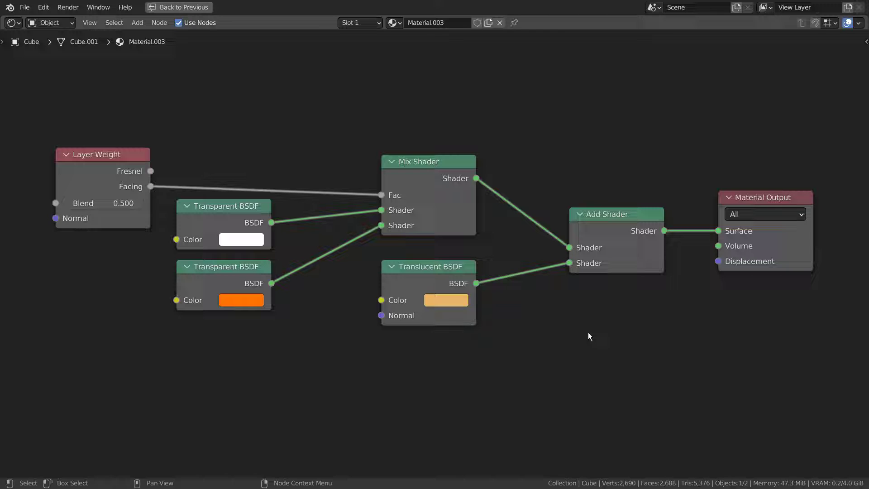
key("ctrl")
key("ctrl+space")
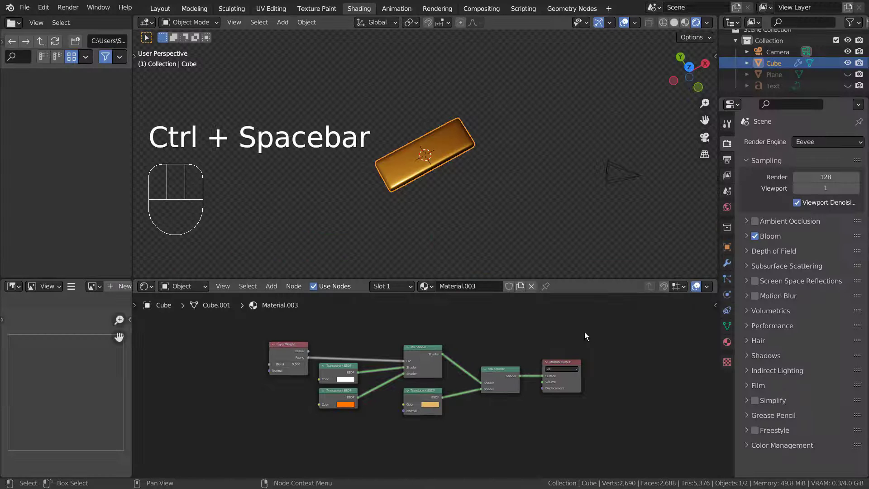
Examine the World surface settings, including the environment image, projection and strength.
middle_click_drag(550, 197, 555, 221)
left_click(727, 207)
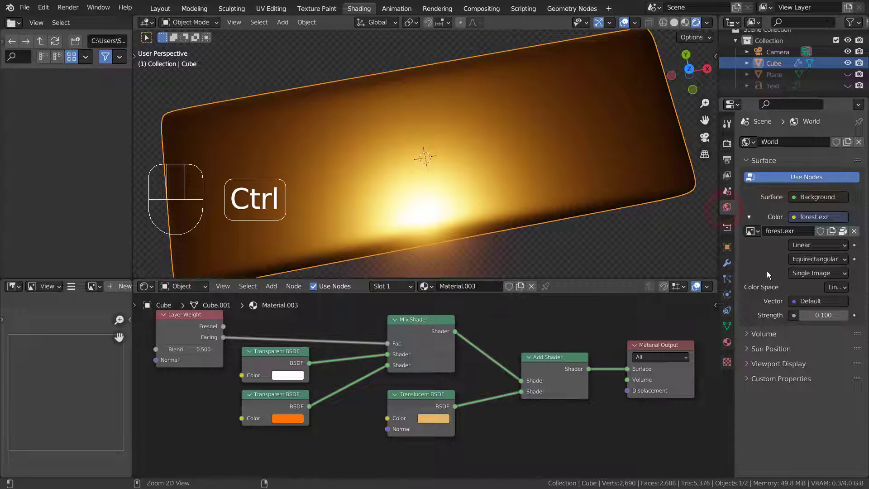
key("ctrl+space")
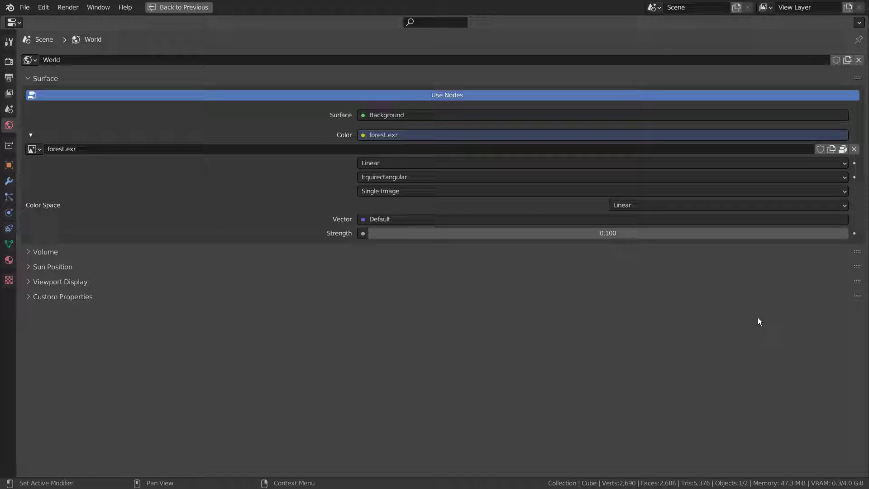
key("ctrl")
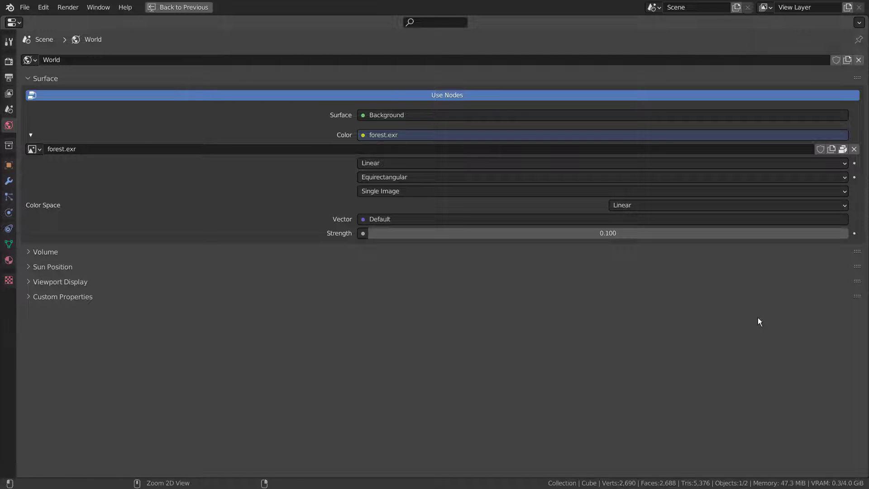
key("ctrl+space")
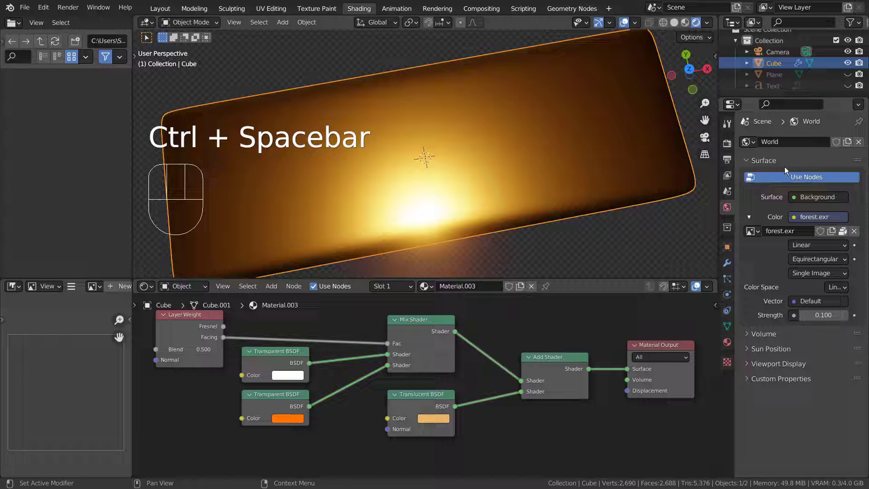
Mute the Translucent BSDF node in the gold bar's material.
scroll(601, 341, "up", 1)
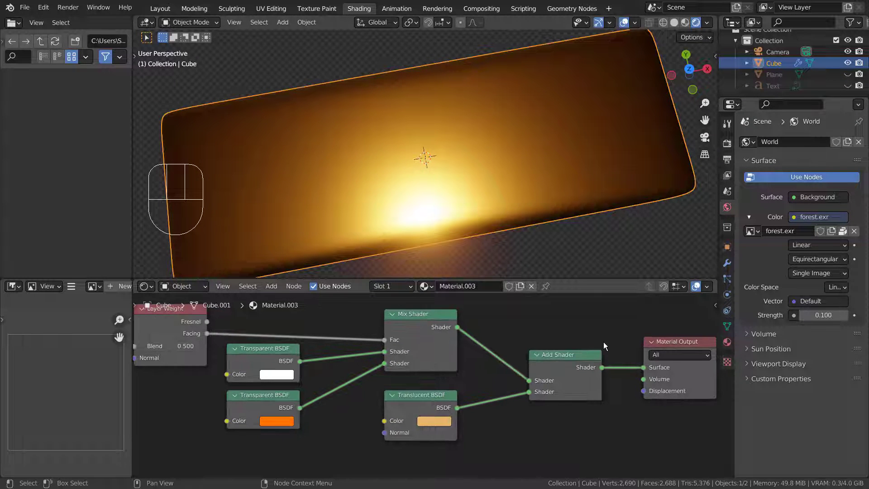
left_click(434, 398)
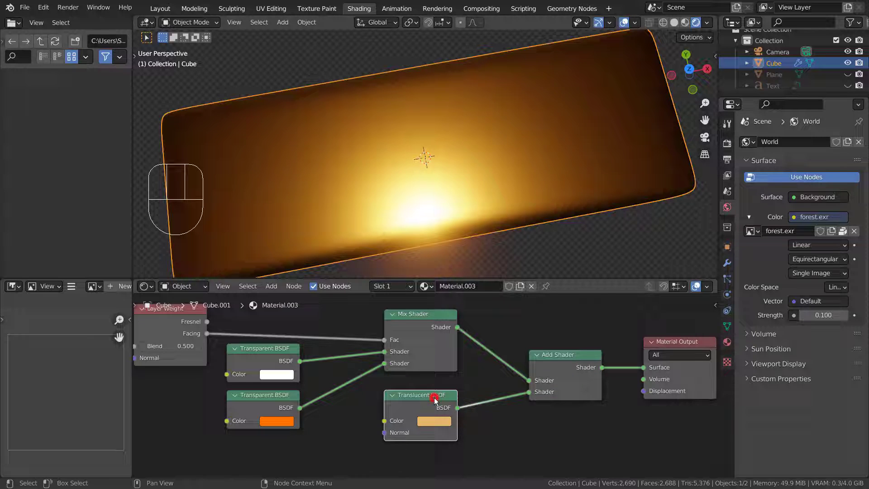
key("m")
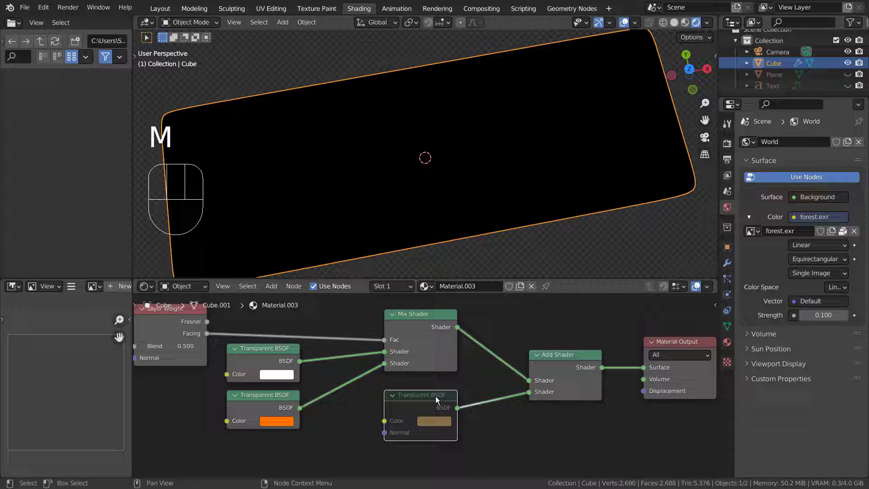
Toggle muting on the Translucent BSDF node to compare the bar's glow, leaving the node unmuted.
key("m")
key("m")
key("m")
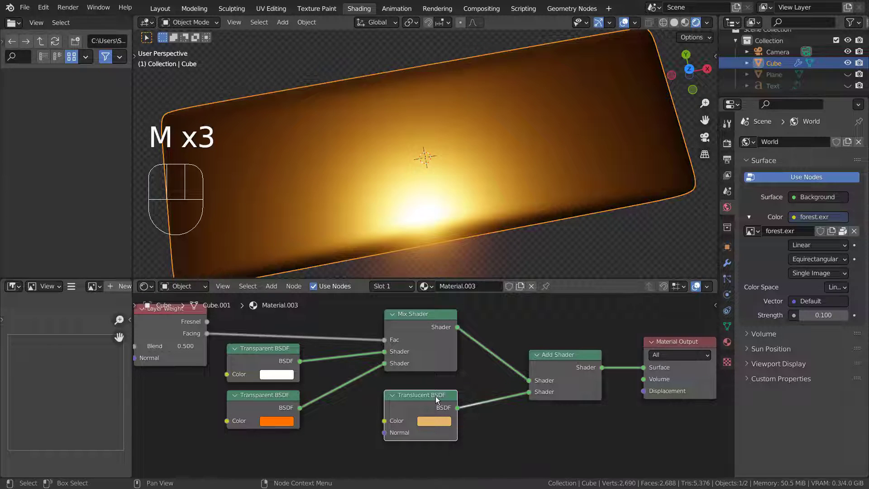
Mute and unmute the Mix Shader node and the Layer Weight node in turn to compare their effect on the bar.
left_click(430, 315)
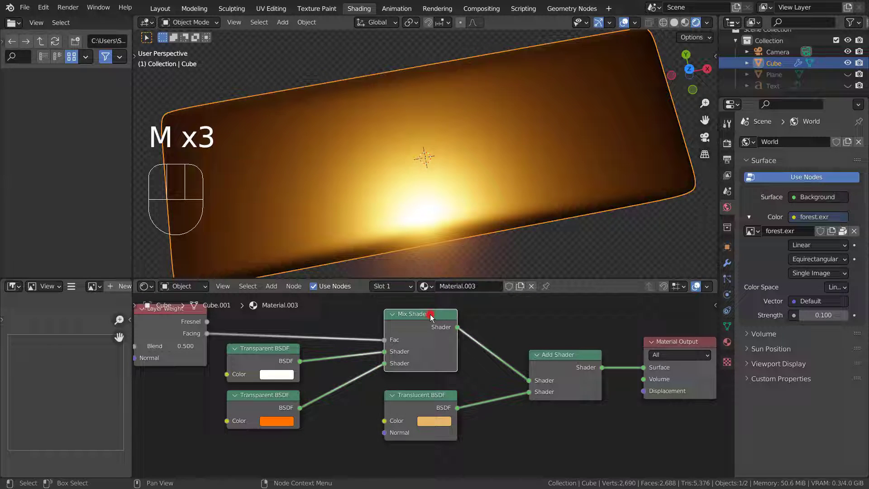
key("m")
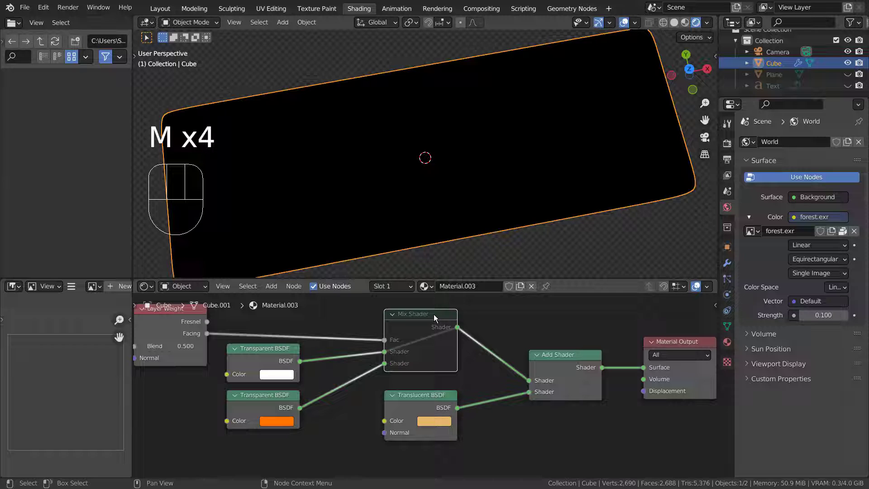
key("m")
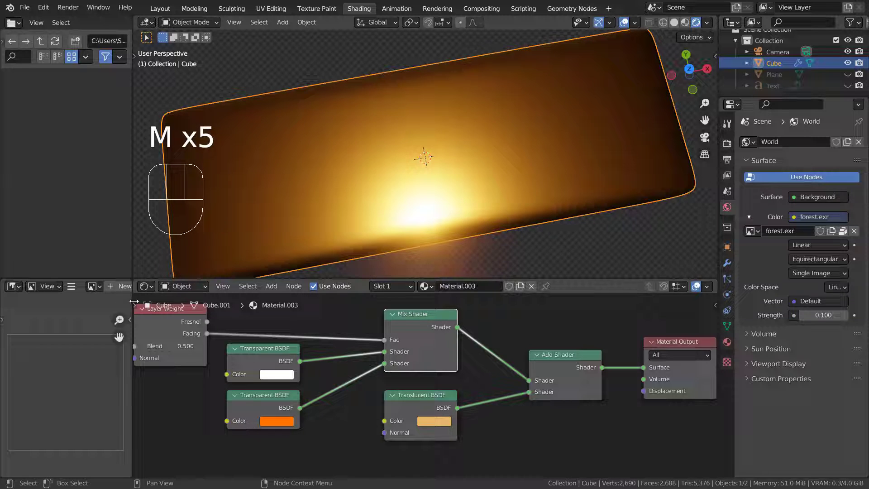
left_click(160, 317)
key("m")
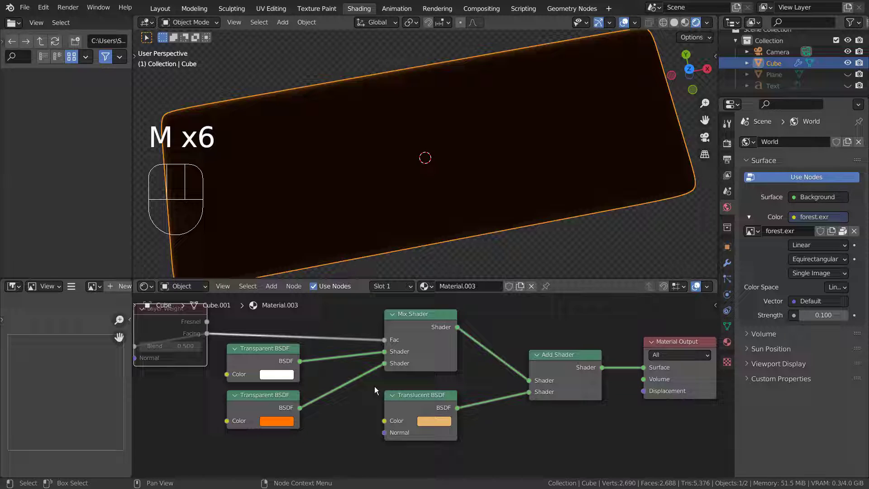
key("m")
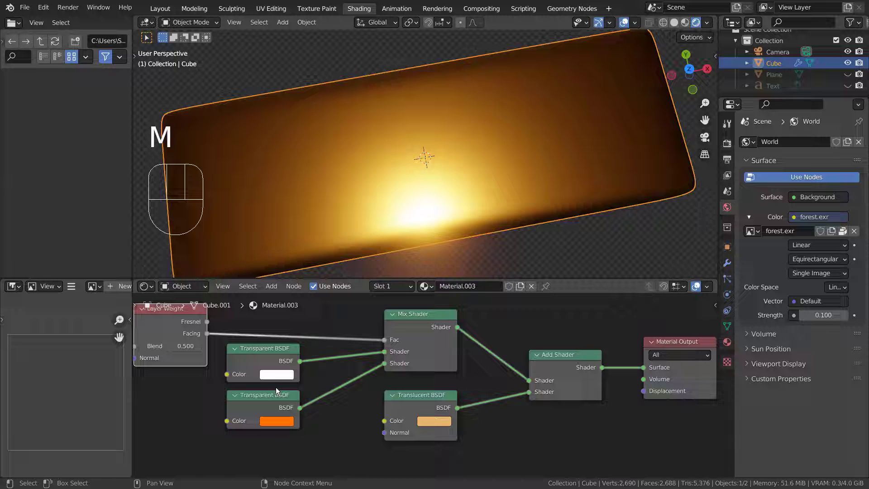
Mute the white Transparent BSDF node and unmute it again to compare its effect on the bar.
left_click(271, 354)
key("m")
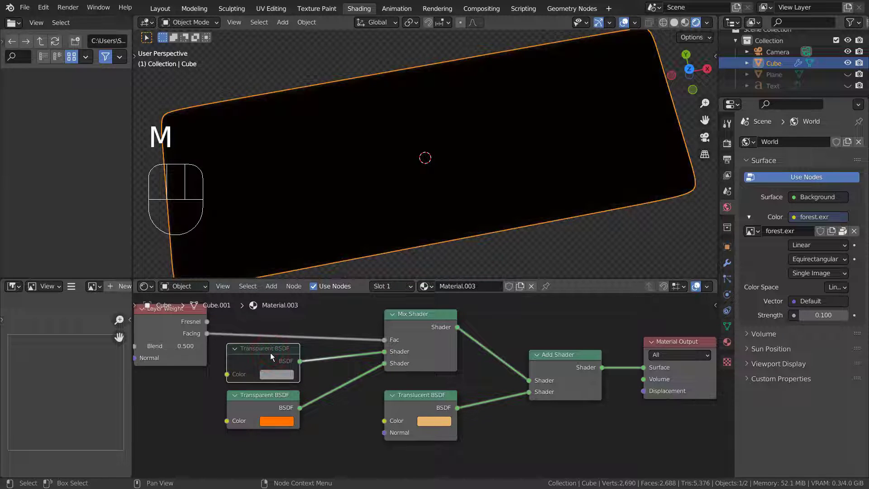
key("m")
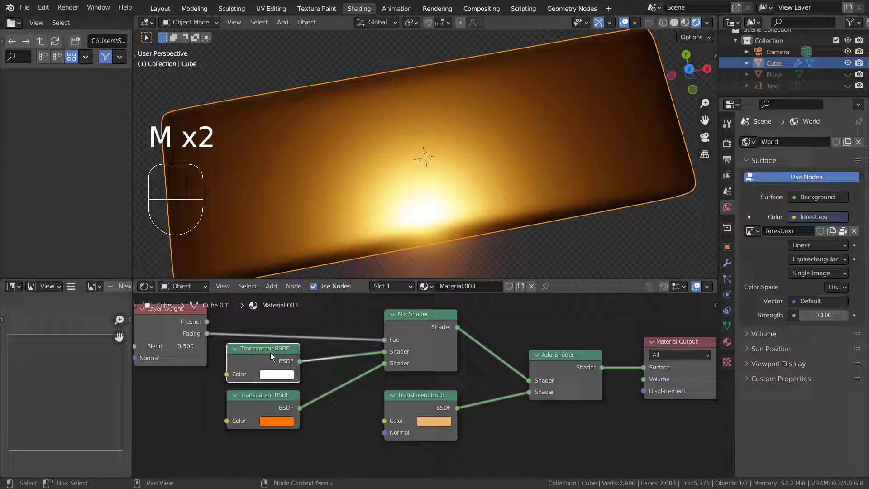
Mute the orange Transparent BSDF node and move it well below the other nodes.
left_click(270, 396)
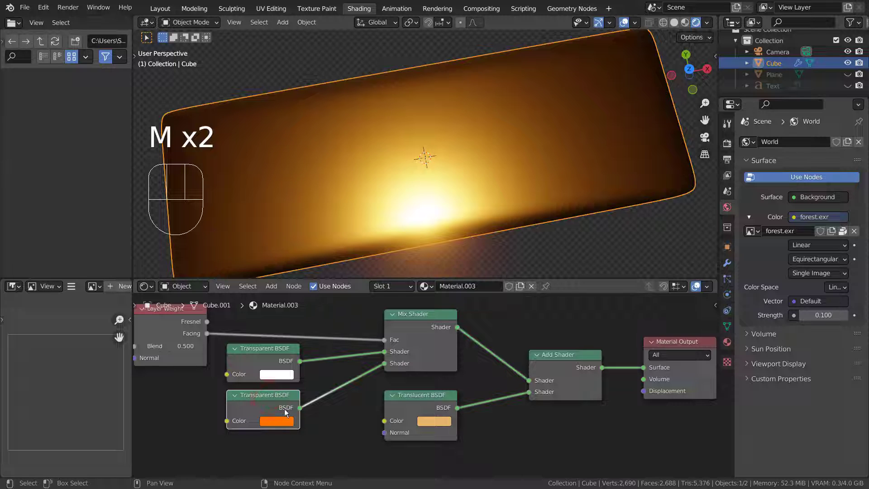
key("m")
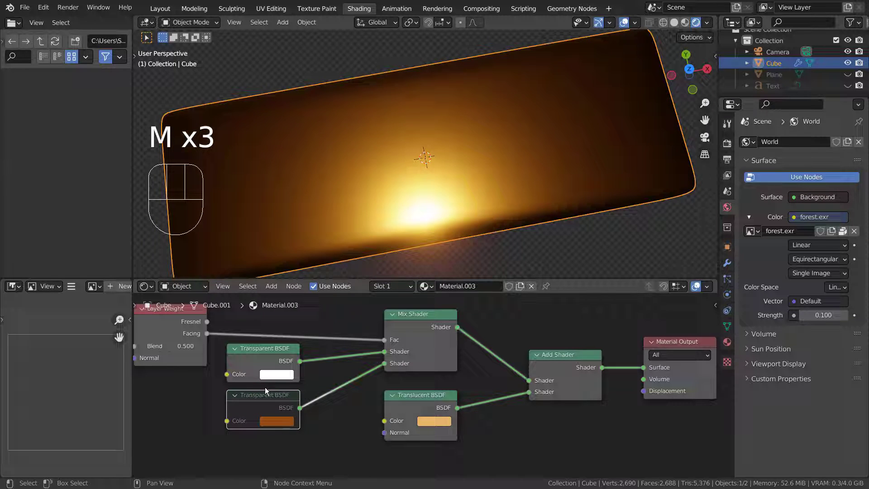
left_click_drag(267, 396, 229, 452)
scroll(389, 385, "up", 2)
scroll(386, 394, "down", 4)
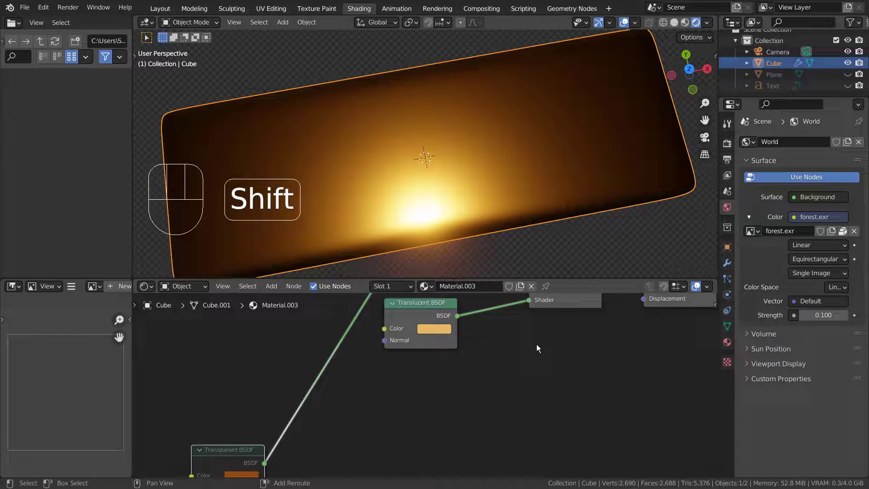
middle_click_drag(536, 344, 522, 437, "shift")
Inspect the bar from another angle, move the orange Transparent BSDF node back under the white one and unmute it.
middle_click_drag(434, 226, 508, 200)
scroll(344, 444, "down", 3)
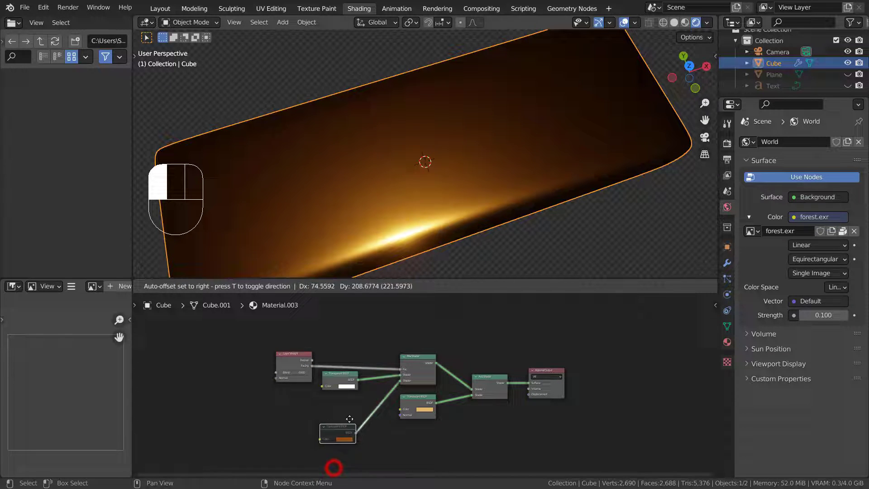
left_click_drag(349, 419, 351, 400)
key("m")
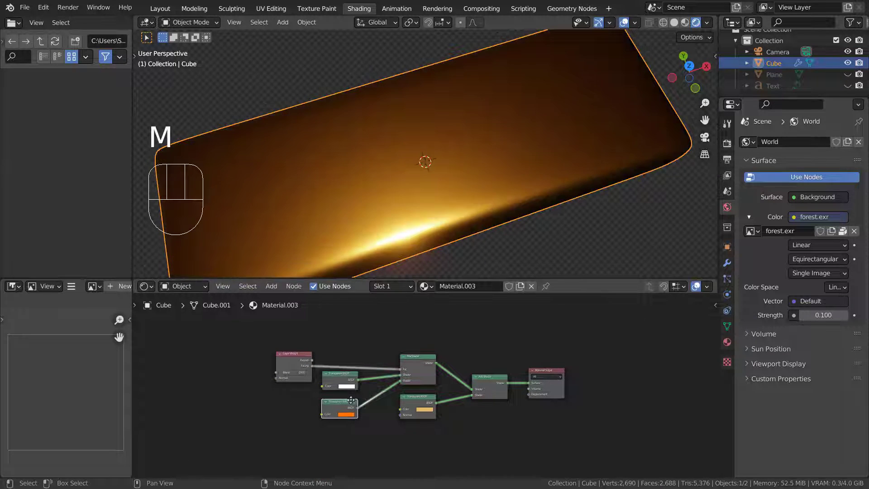
Toggle muting on the orange Transparent BSDF node repeatedly to compare the bar's glow from above, leaving the node unmuted.
middle_click_drag(519, 202, 509, 225)
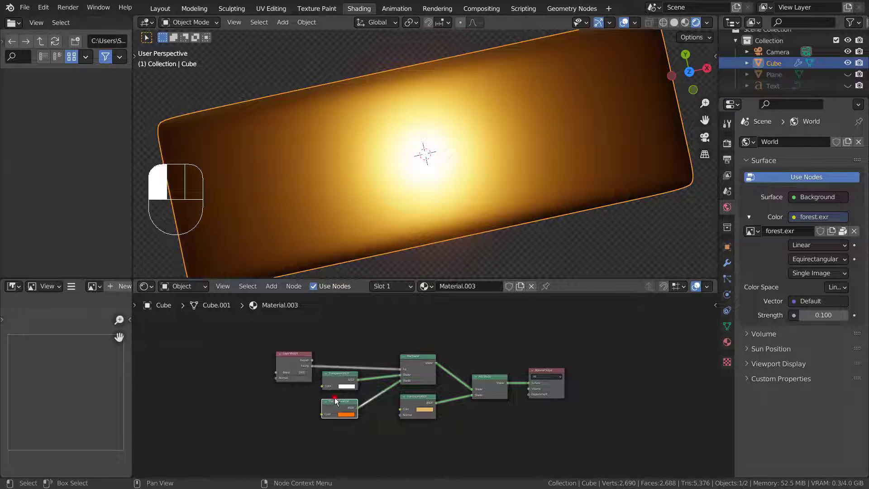
key("m")
key("m")
key("m")
key("m")
key("m")
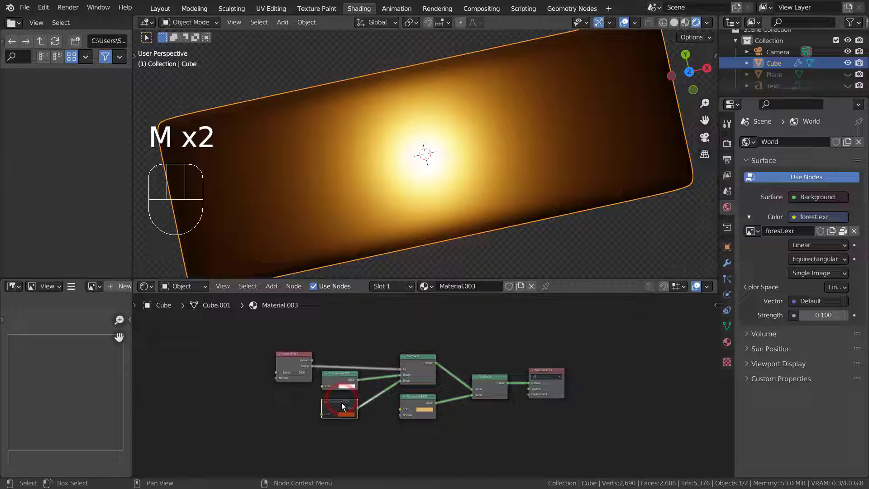
key("m")
key("m")
key("m")
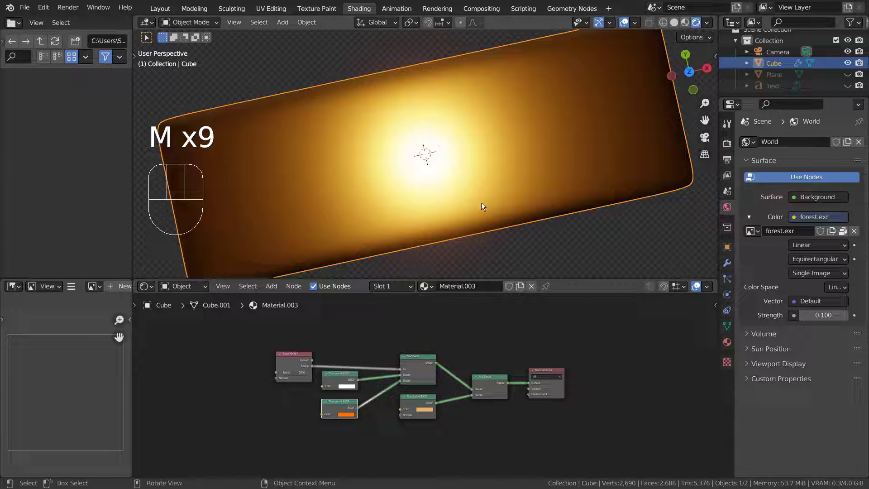
Try a World background strength of 0.5 while viewing the bar's side, and reset it to 0.1.
scroll(384, 325, "up", 3)
middle_click_drag(602, 192, 344, 120)
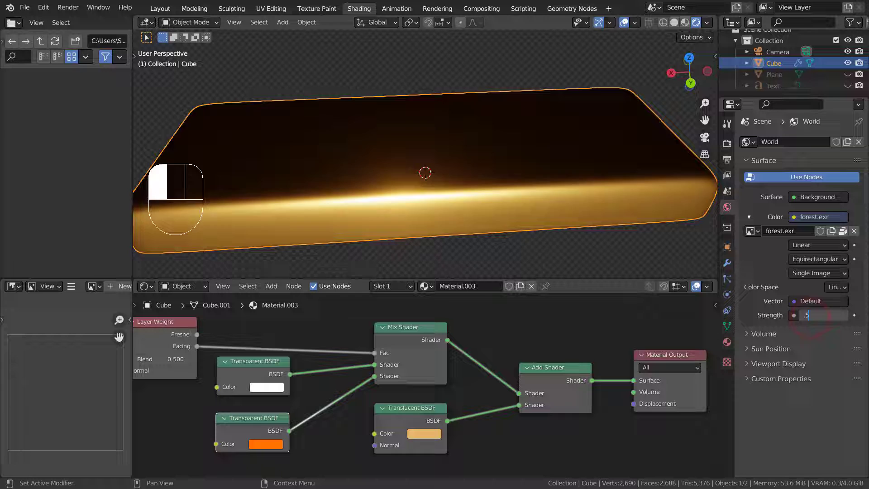
key("Return")
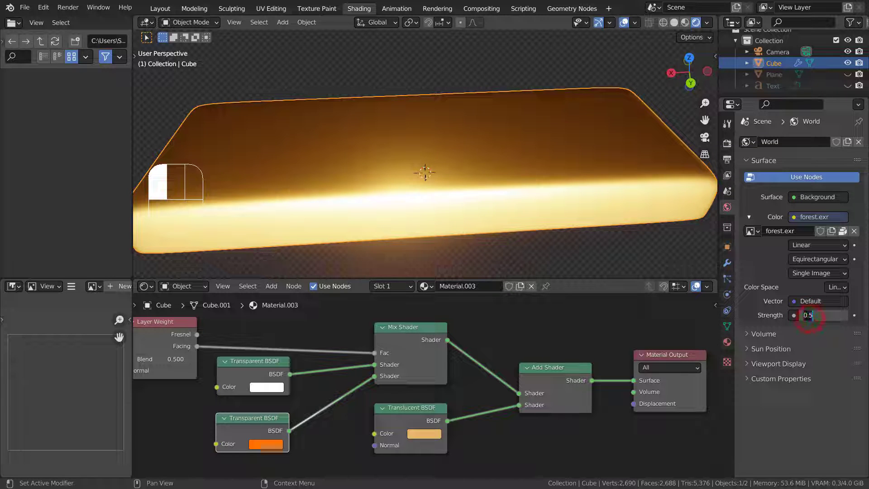
type(".1")
key("Return")
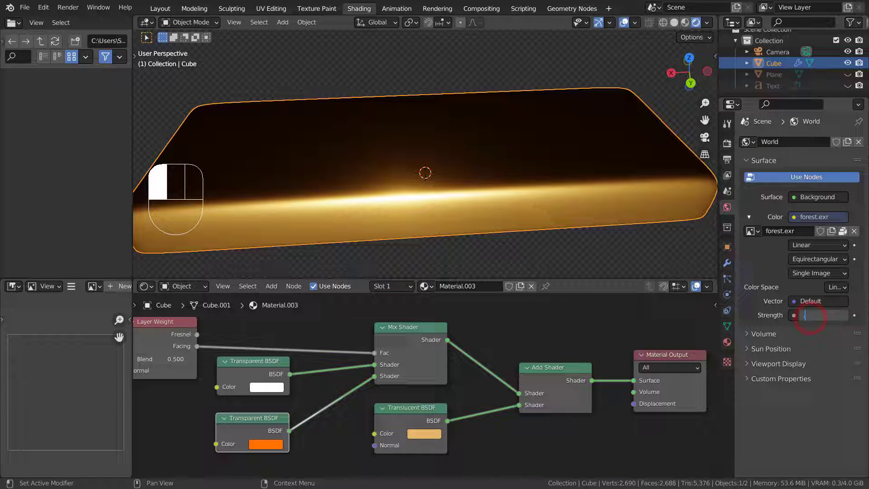
Set the World background strength to 0.2 and inspect the whole bar from an angle.
type(".2")
key("Return")
middle_click_drag(392, 189, 601, 138)
key("KP_Decimal")
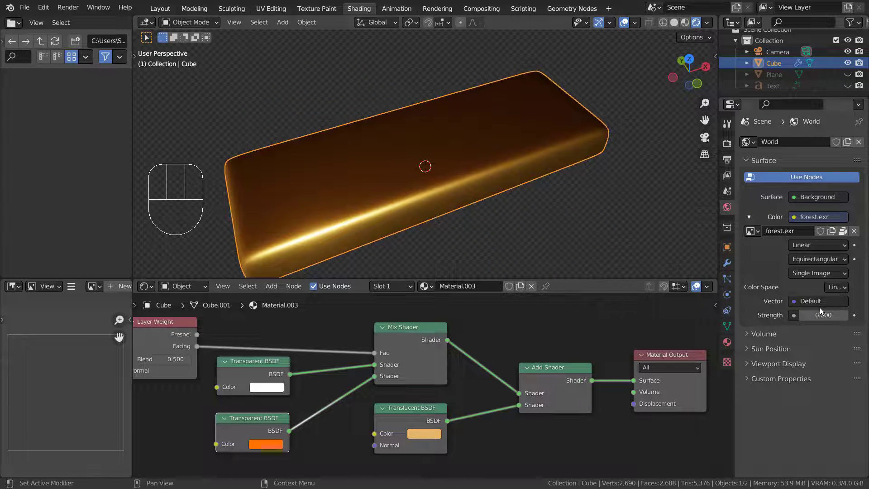
Try a World background strength of 1 on the gold bar, and settle on a strength of 0.5.
type("1")
key("Return")
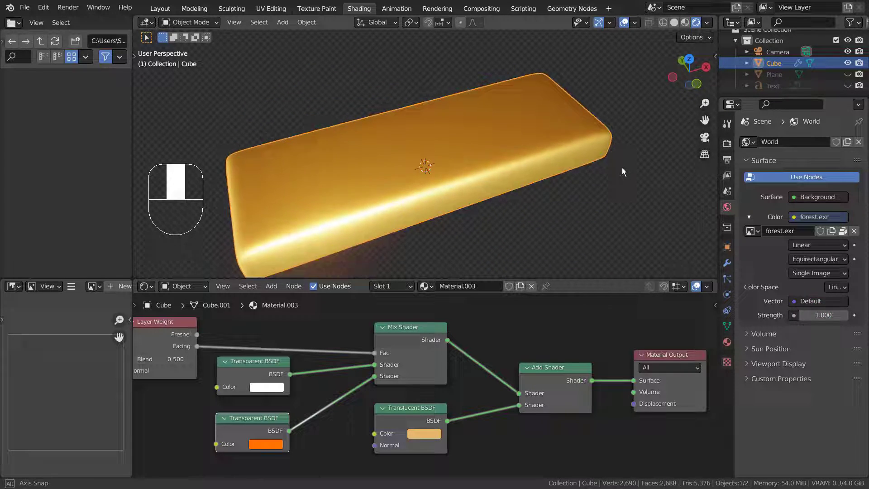
mouse_move(622, 168)
middle_mouse_down()
mouse_move(549, 164)
mouse_move(646, 154)
mouse_move(566, 178)
mouse_move(628, 168)
middle_mouse_up()
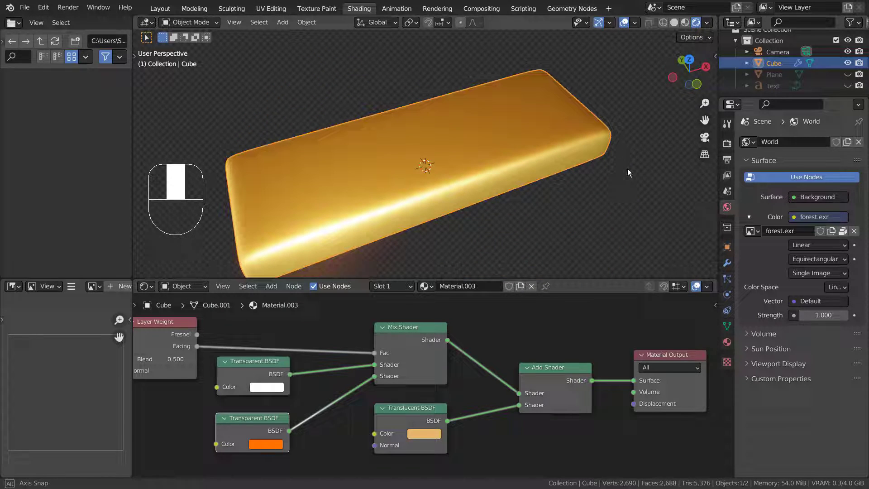
type("0.5")
key("Return")
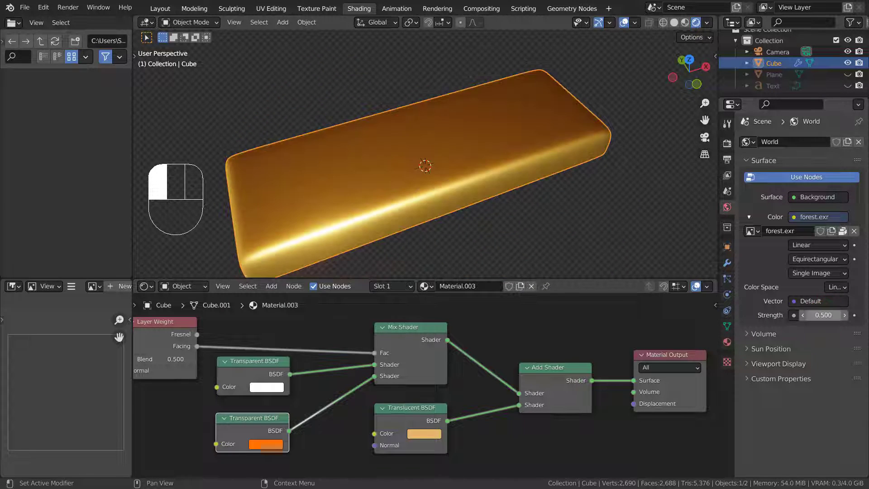